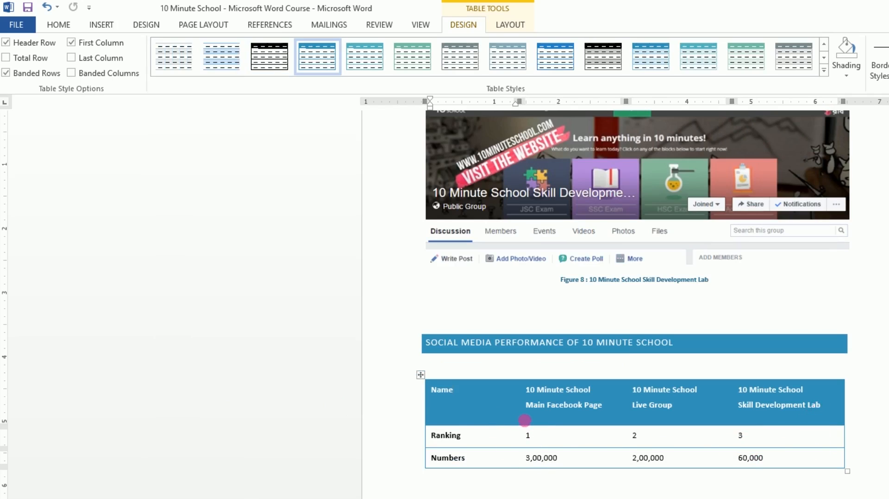
Step: Turn on the Total Row and Banded Columns style options for the social media performance table
{"action": "left_click", "coordinate": [5, 58]}
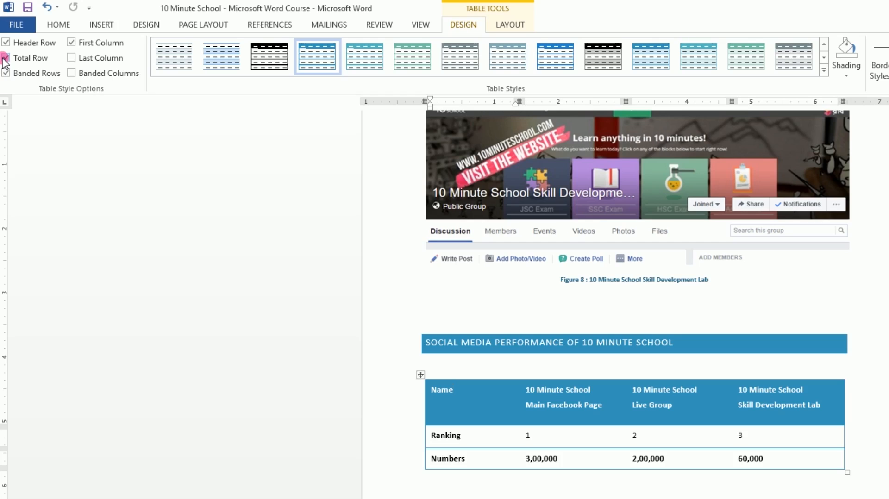
{"action": "left_click", "coordinate": [72, 73]}
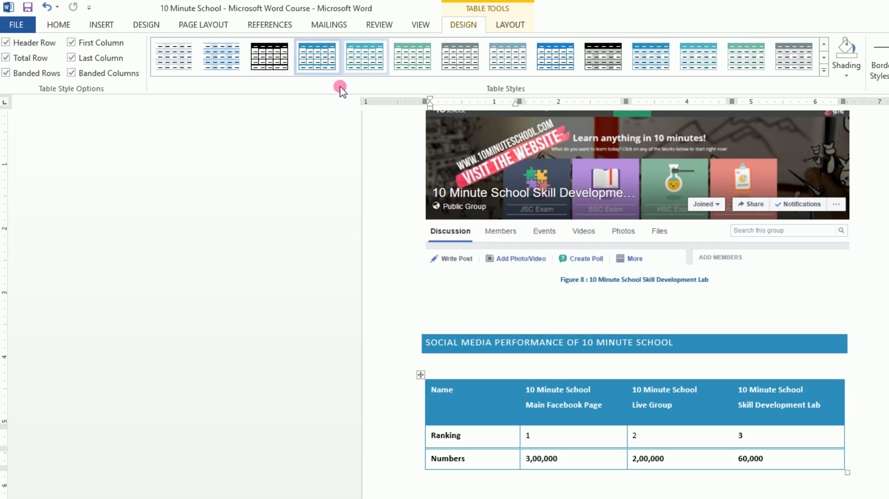
Step: Switch the table's Header Row and Banded Rows style options off and back on
{"action": "left_click", "coordinate": [6, 43]}
{"action": "left_click", "coordinate": [10, 73]}
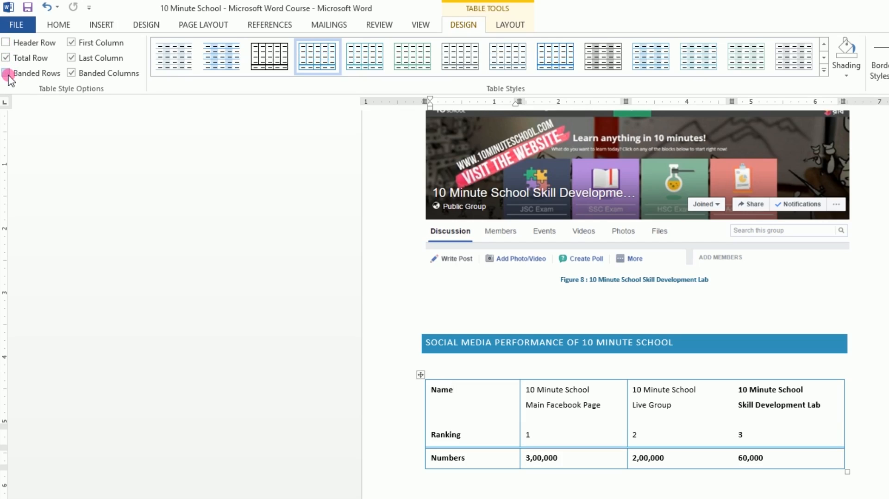
{"action": "left_click", "coordinate": [8, 74]}
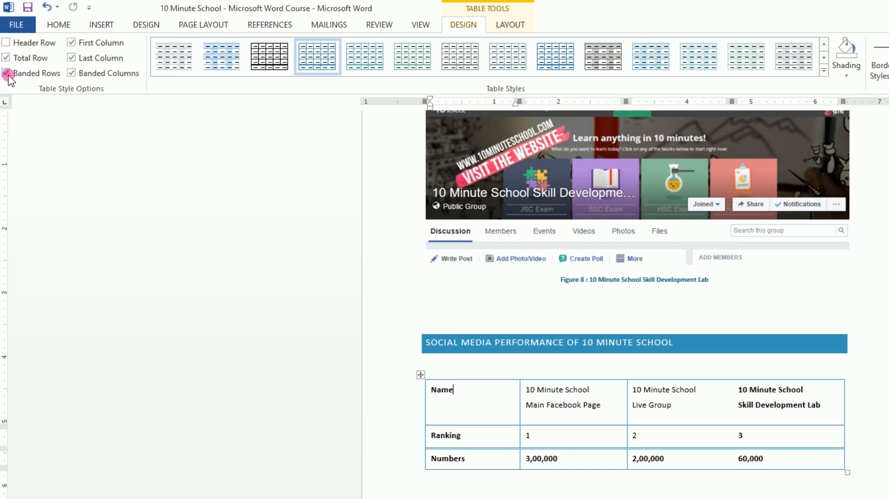
{"action": "left_click", "coordinate": [6, 43]}
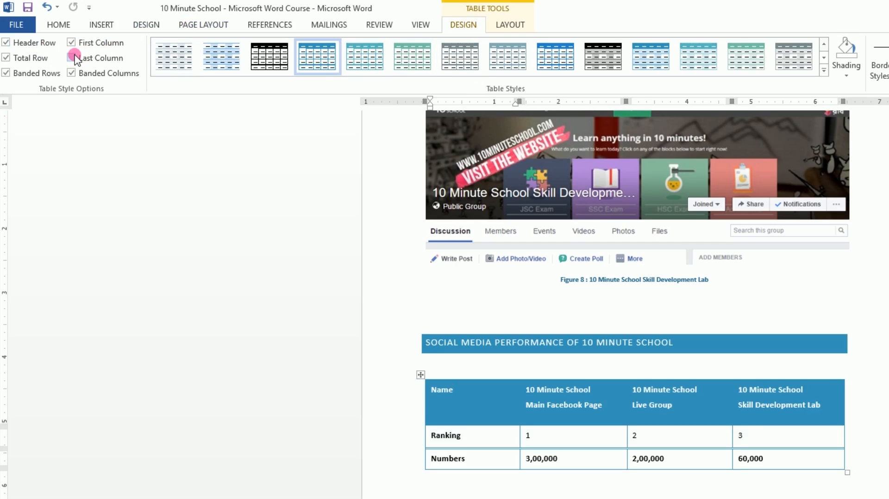
Step: Try red shading on the table's 60,000 cell and undo it
{"action": "left_click", "coordinate": [713, 453]}
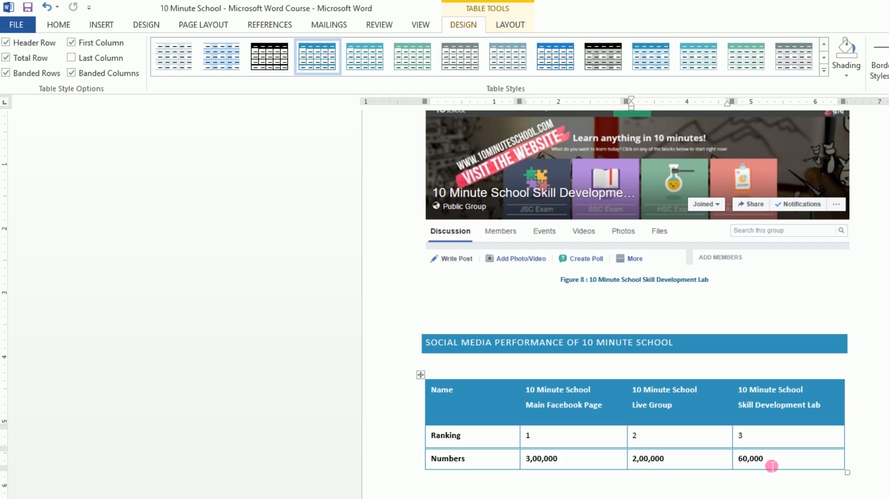
{"action": "left_click_drag", "start_coordinate": [745, 462], "coordinate": [826, 468]}
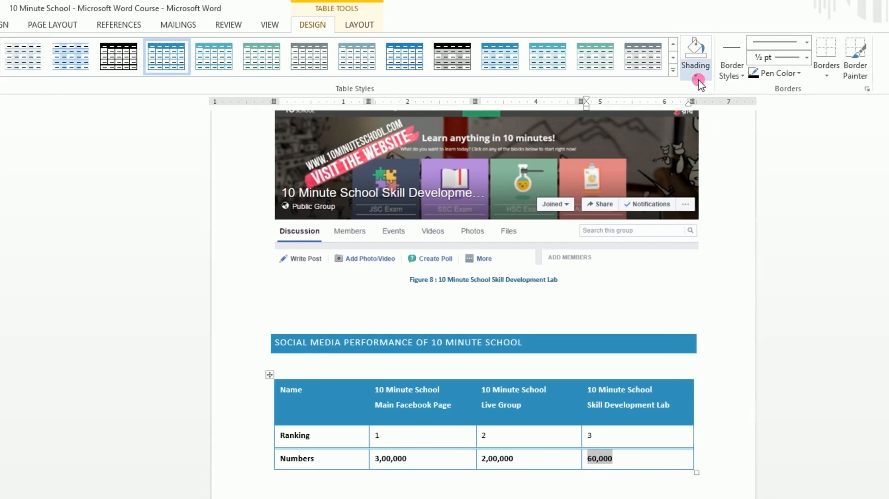
{"action": "left_click", "coordinate": [846, 74]}
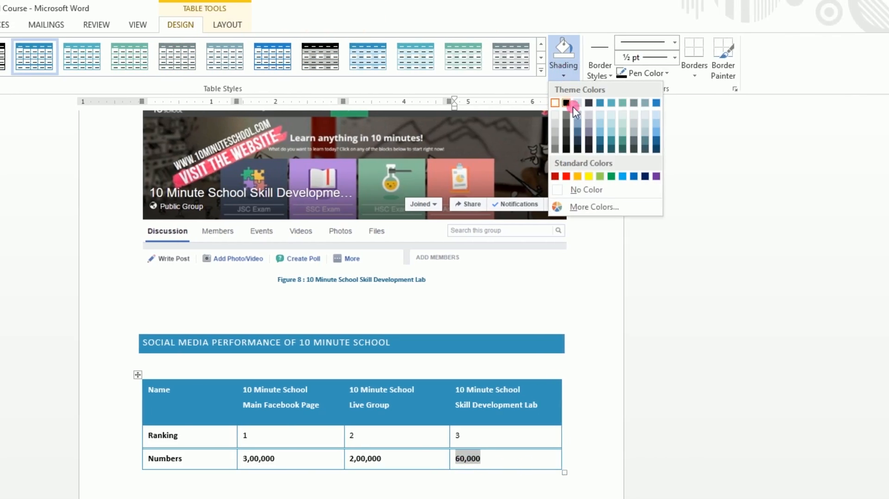
{"action": "left_click", "coordinate": [567, 178]}
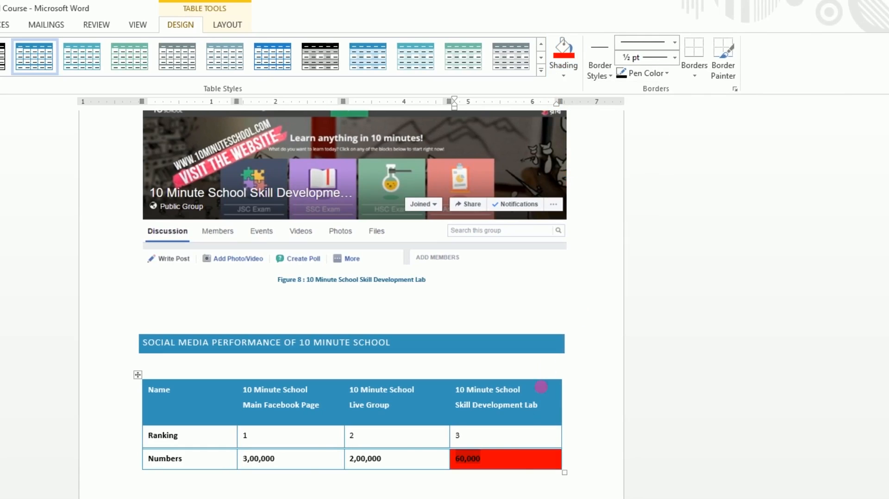
{"action": "left_click", "coordinate": [511, 463]}
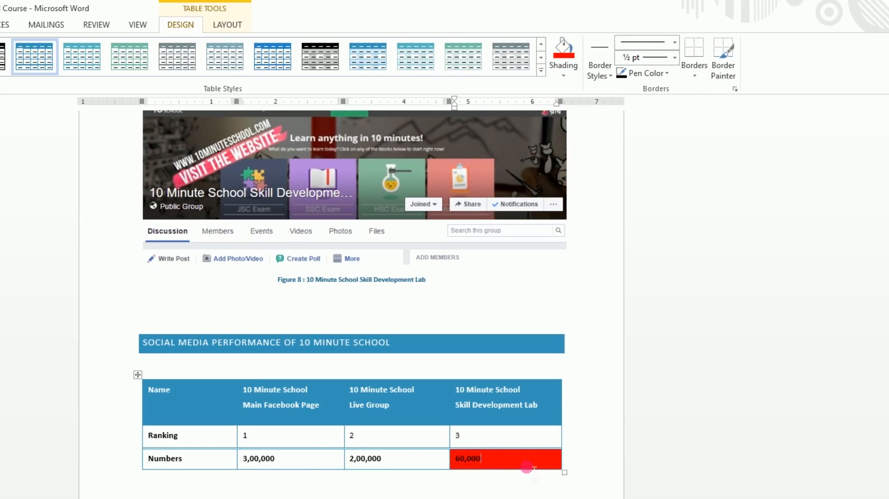
{"action": "key", "text": "ctrl+z"}
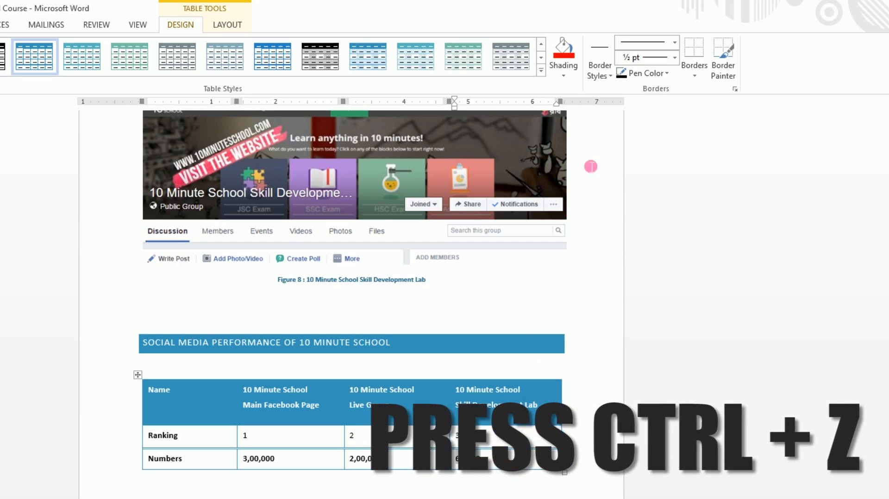
{"action": "left_click", "coordinate": [594, 74]}
{"action": "left_click", "coordinate": [593, 75]}
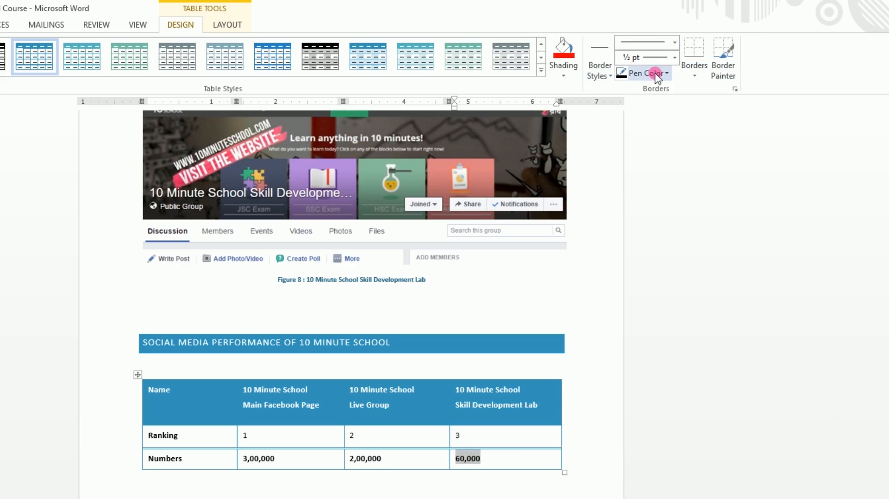
{"action": "left_click", "coordinate": [667, 58]}
{"action": "left_click", "coordinate": [667, 59]}
{"action": "left_click", "coordinate": [339, 464]}
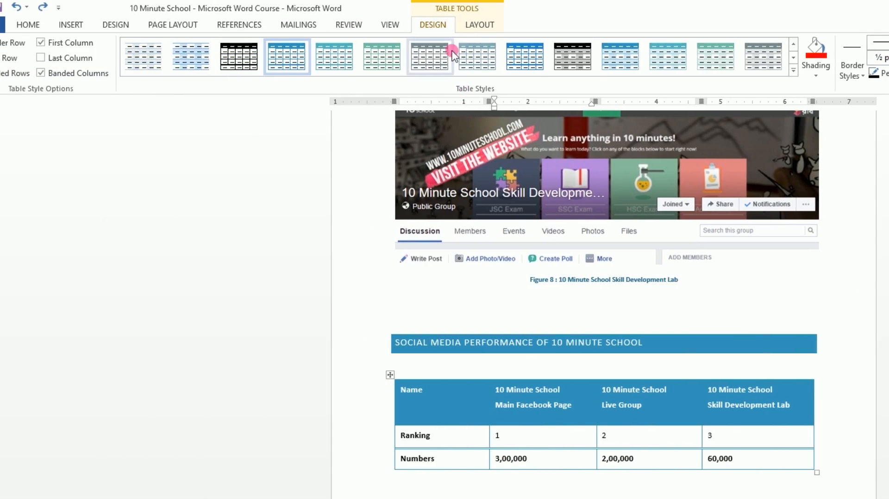
Step: Merge all cells of the table's header row, from Name to Skill Development Lab, into a single cell
{"action": "left_click", "coordinate": [228, 25]}
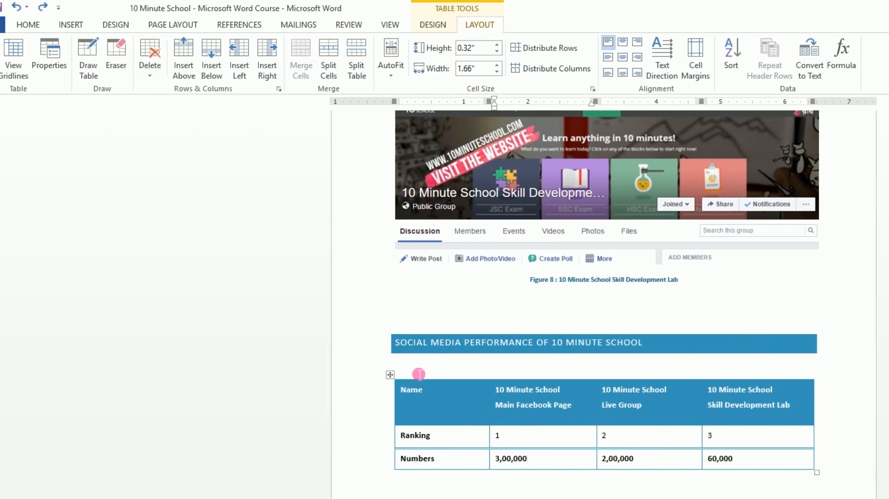
{"action": "left_click_drag", "start_coordinate": [413, 393], "coordinate": [810, 413]}
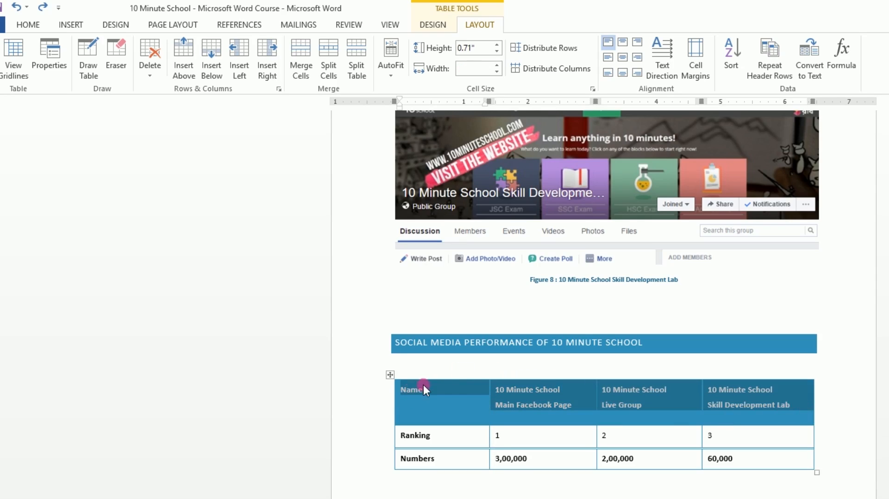
{"action": "left_click", "coordinate": [410, 401]}
{"action": "left_click_drag", "start_coordinate": [407, 393], "coordinate": [810, 417]}
{"action": "left_click", "coordinate": [300, 53]}
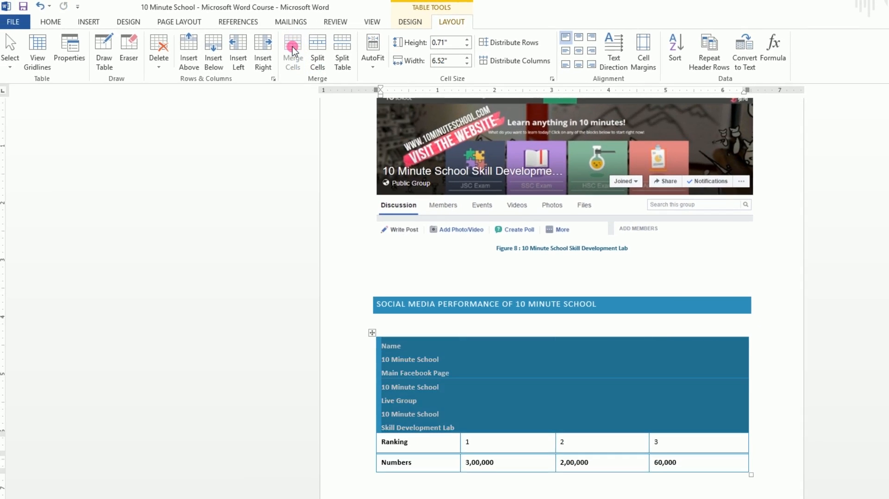
{"action": "left_click", "coordinate": [562, 409]}
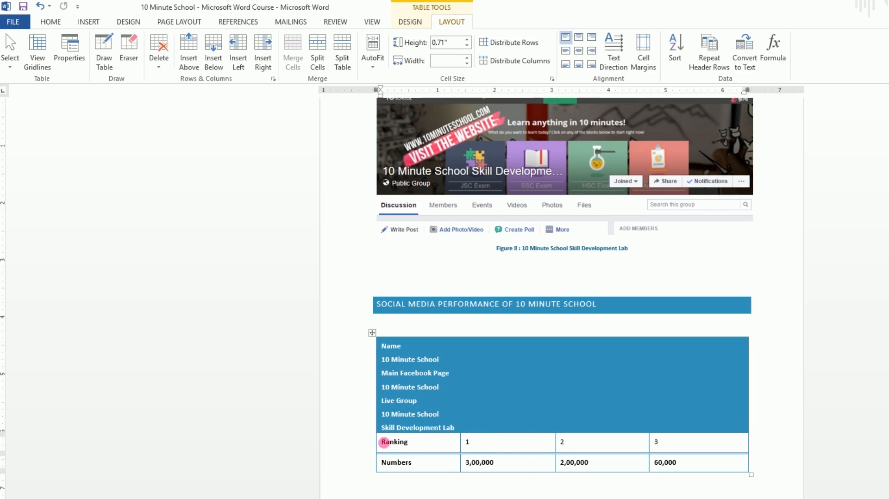
Step: Split the table at the Ranking row so the Ranking and Numbers rows form a separate table
{"action": "left_click_drag", "start_coordinate": [387, 447], "coordinate": [681, 446]}
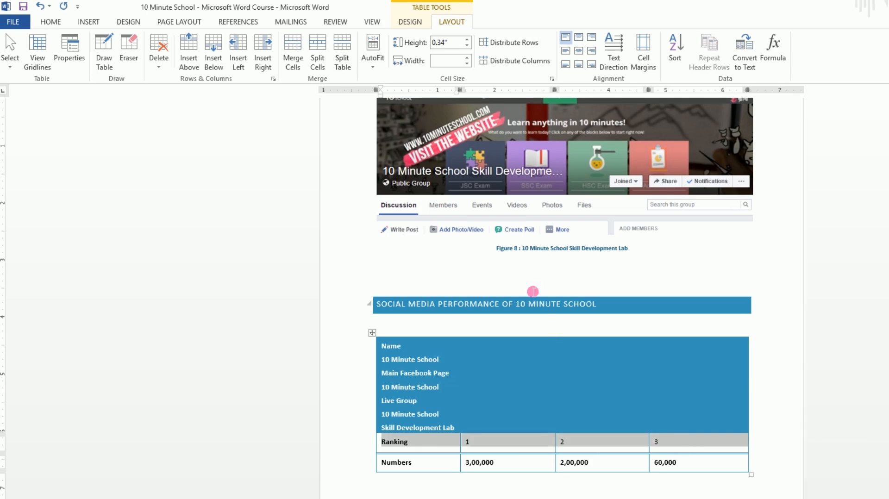
{"action": "left_click", "coordinate": [343, 60]}
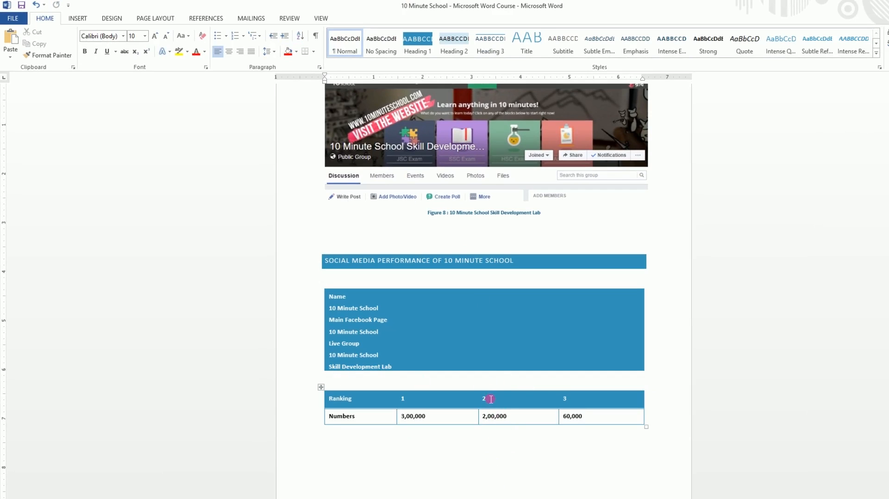
{"action": "left_click", "coordinate": [478, 418]}
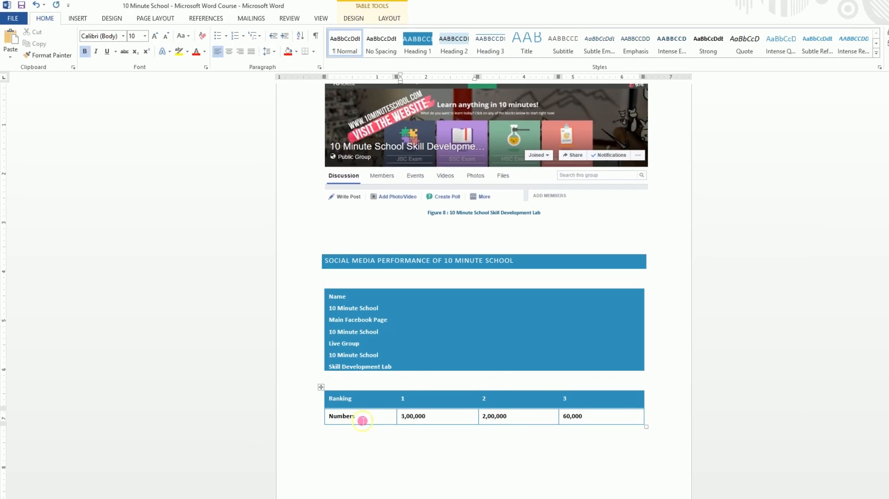
Step: Split the cells of the Numbers row into 8 columns and 3 rows, merging the cells before the split
{"action": "left_click_drag", "start_coordinate": [363, 421], "coordinate": [627, 415]}
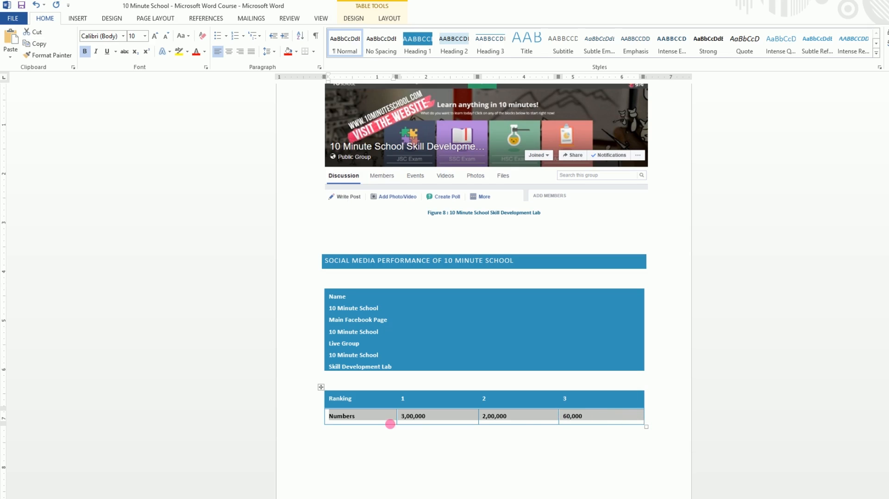
{"action": "left_click", "coordinate": [337, 422]}
{"action": "left_click_drag", "start_coordinate": [334, 416], "coordinate": [648, 424]}
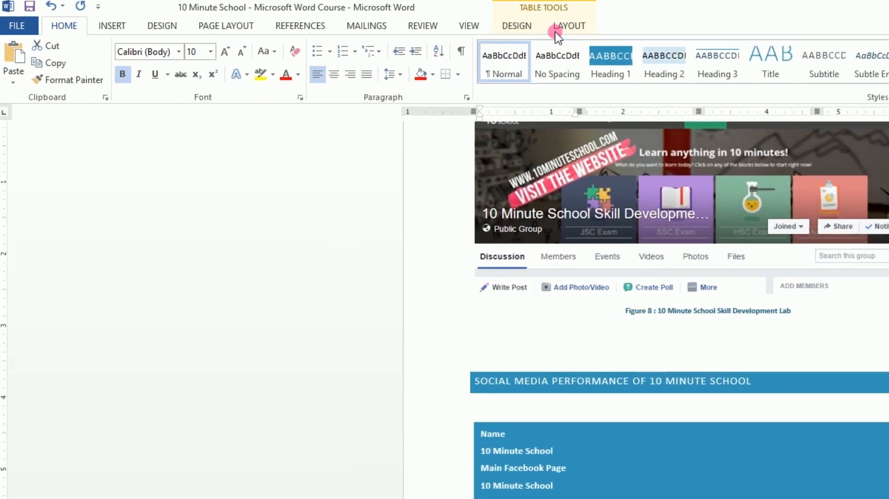
{"action": "left_click", "coordinate": [395, 18]}
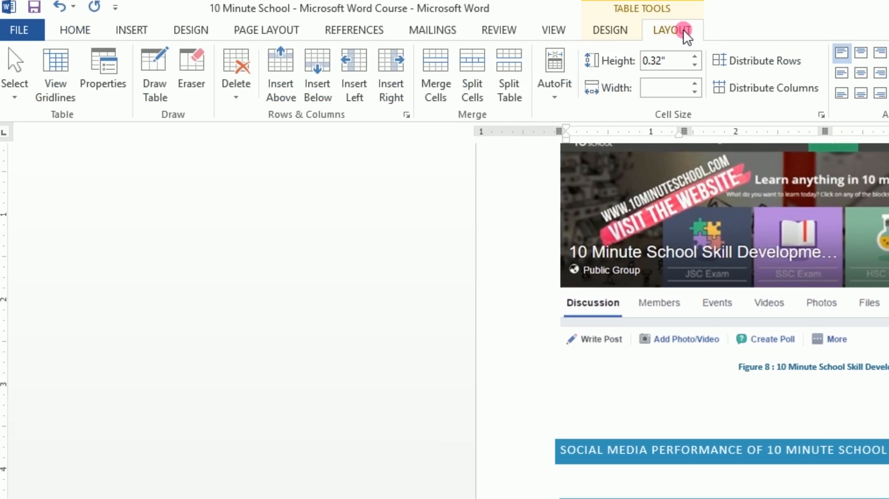
{"action": "left_click", "coordinate": [477, 96]}
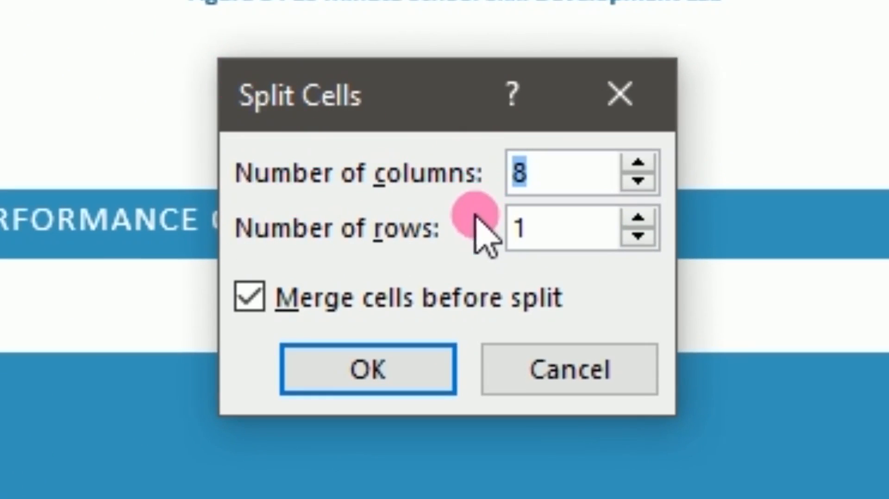
{"action": "left_click", "coordinate": [639, 218]}
{"action": "left_click", "coordinate": [639, 219]}
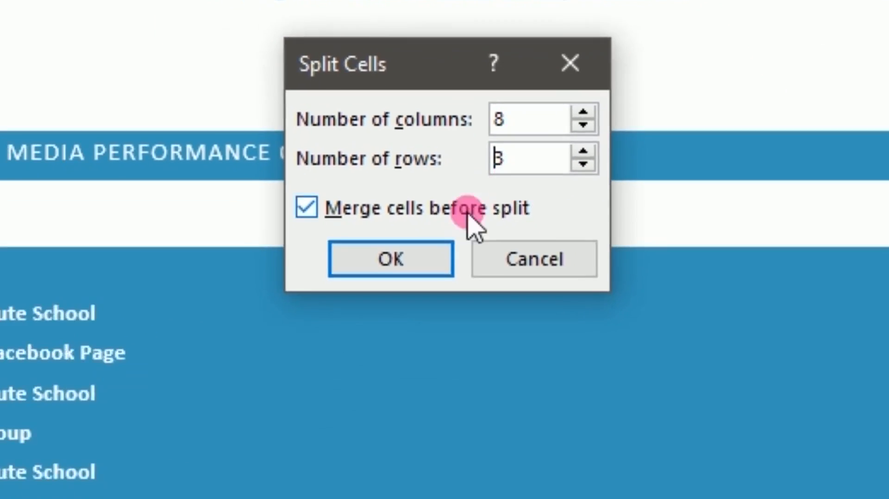
{"action": "left_click", "coordinate": [412, 368]}
Step: Cycle the text direction of the merged header cell through its rotations and back to horizontal
{"action": "left_click", "coordinate": [421, 419]}
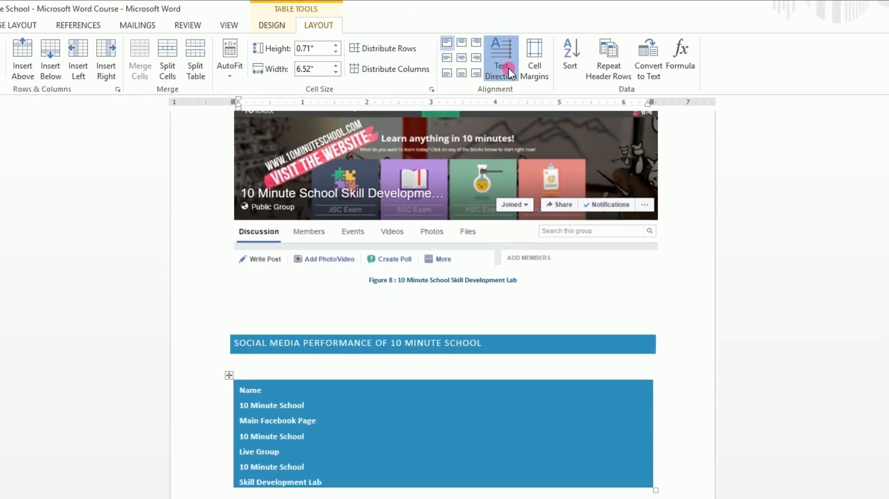
{"action": "left_click", "coordinate": [509, 71]}
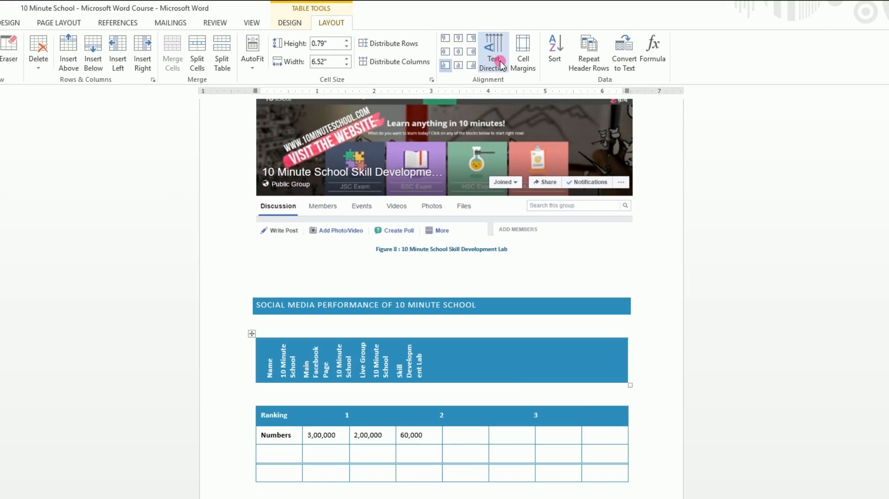
{"action": "left_click", "coordinate": [502, 65]}
{"action": "left_click", "coordinate": [502, 64]}
{"action": "left_click", "coordinate": [502, 65]}
{"action": "left_click", "coordinate": [501, 65]}
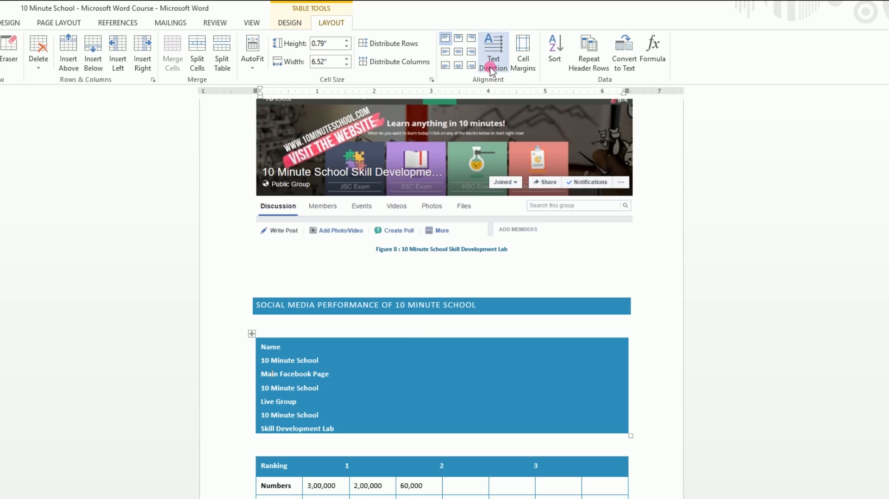
Step: Try several alignments on the merged header cell, including top right and bottom left, and return it to top left
{"action": "left_click", "coordinate": [471, 38]}
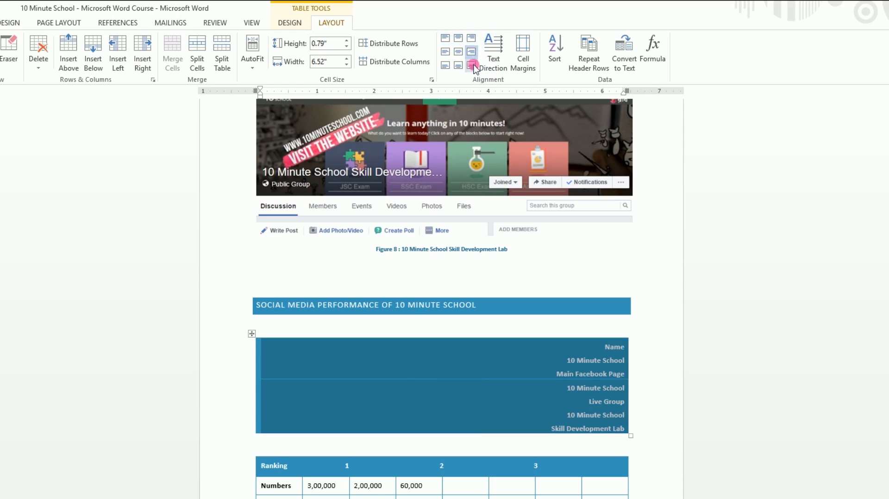
{"action": "left_click", "coordinate": [445, 66]}
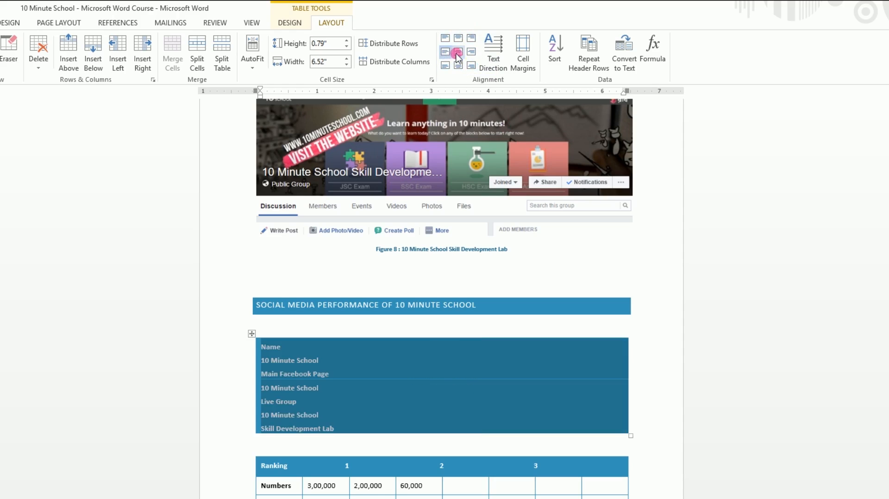
{"action": "left_click", "coordinate": [458, 39]}
{"action": "left_click", "coordinate": [445, 38]}
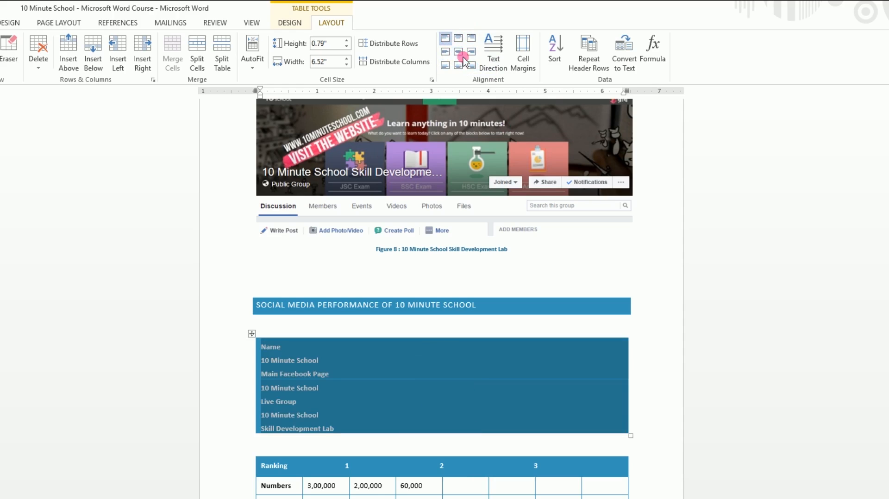
Step: View the Sort options for the merged header cell and close them without sorting
{"action": "left_click", "coordinate": [554, 73]}
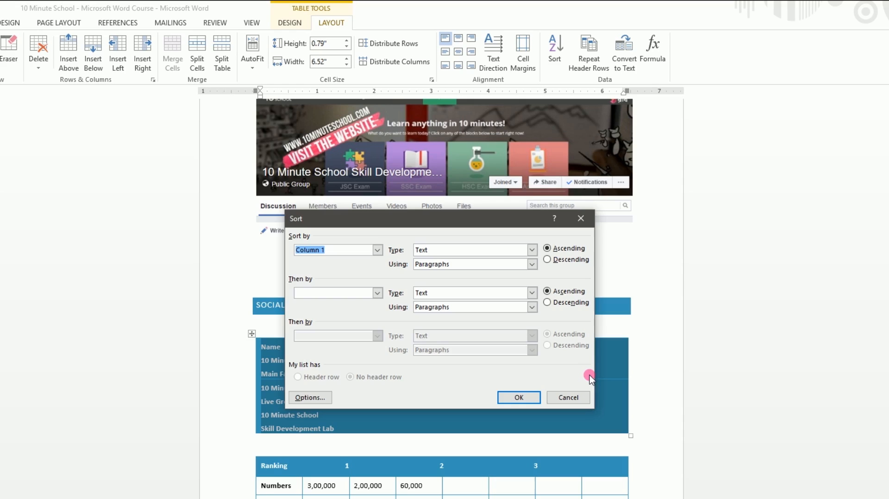
{"action": "left_click", "coordinate": [575, 397]}
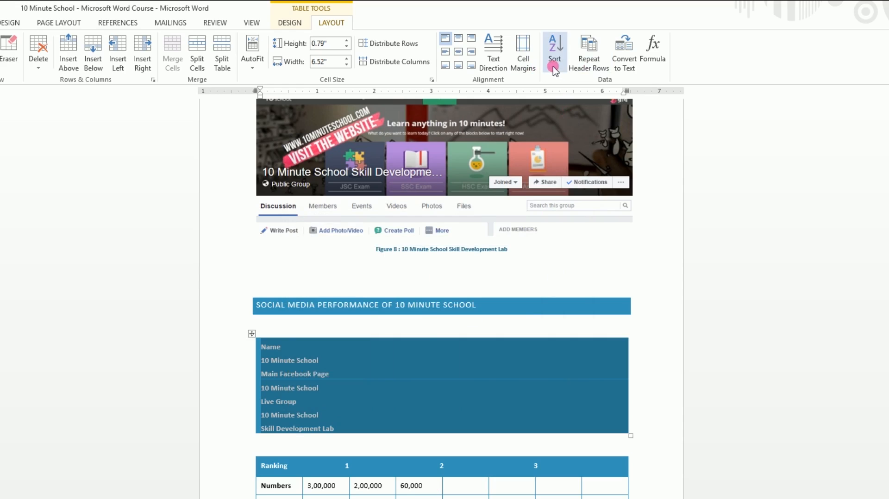
{"action": "left_click", "coordinate": [288, 402]}
{"action": "right_click", "coordinate": [320, 489]}
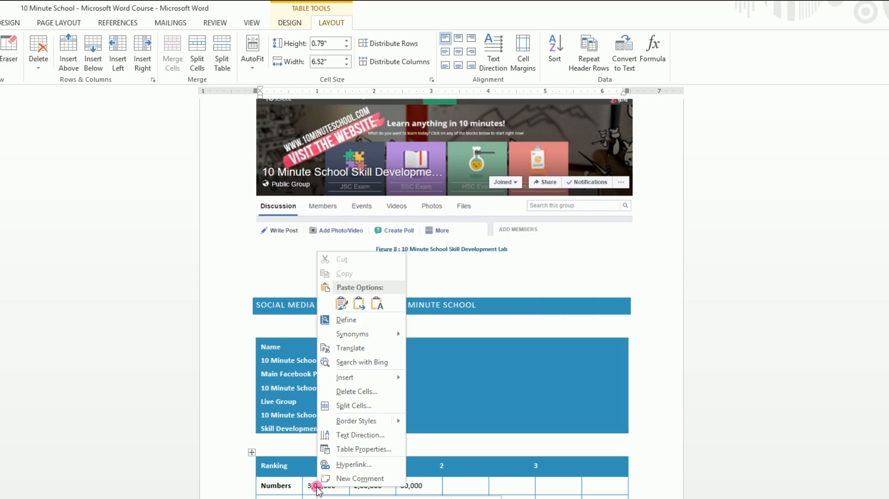
{"action": "left_click", "coordinate": [315, 486]}
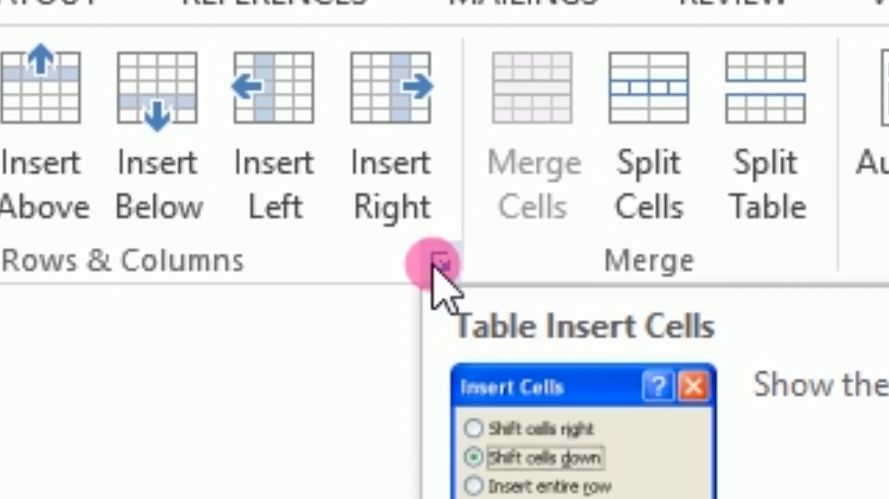
Step: View the Insert Cells options for the Numbers row and close them without inserting anything
{"action": "left_click", "coordinate": [438, 264]}
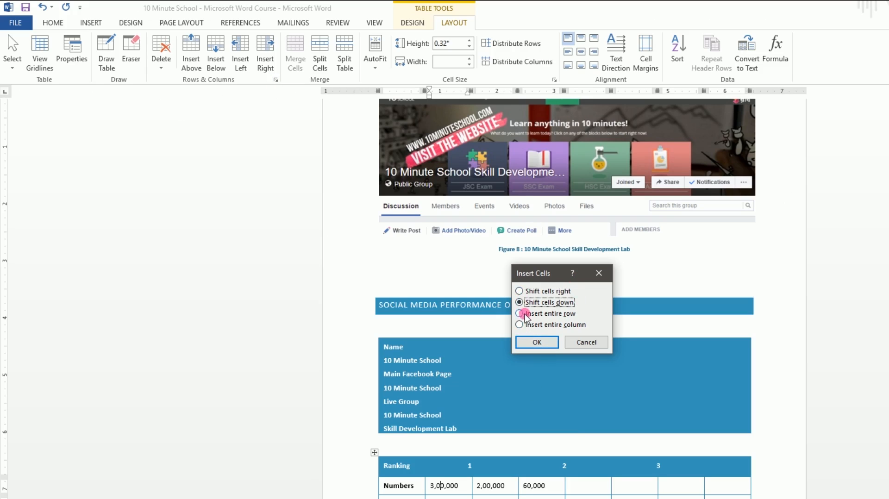
{"action": "left_click", "coordinate": [575, 342]}
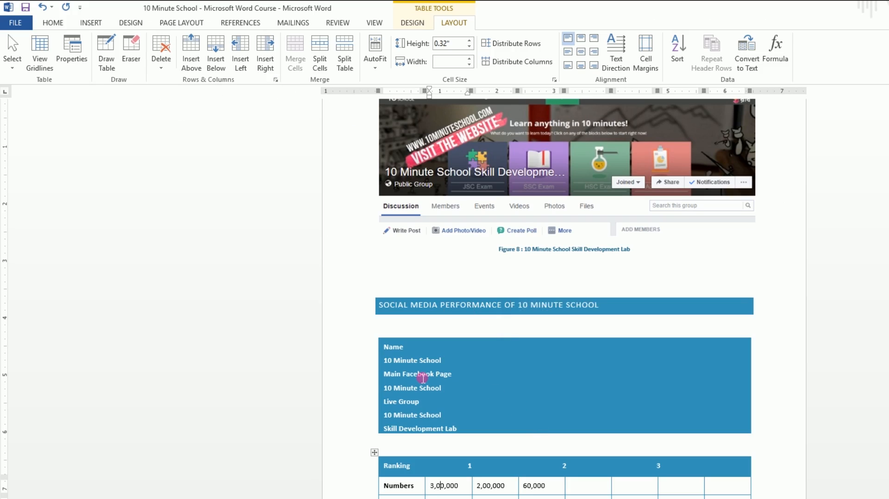
Step: Try narrowing the merged header cell from the Name text block to a width of 6.5"
{"action": "left_click", "coordinate": [480, 363]}
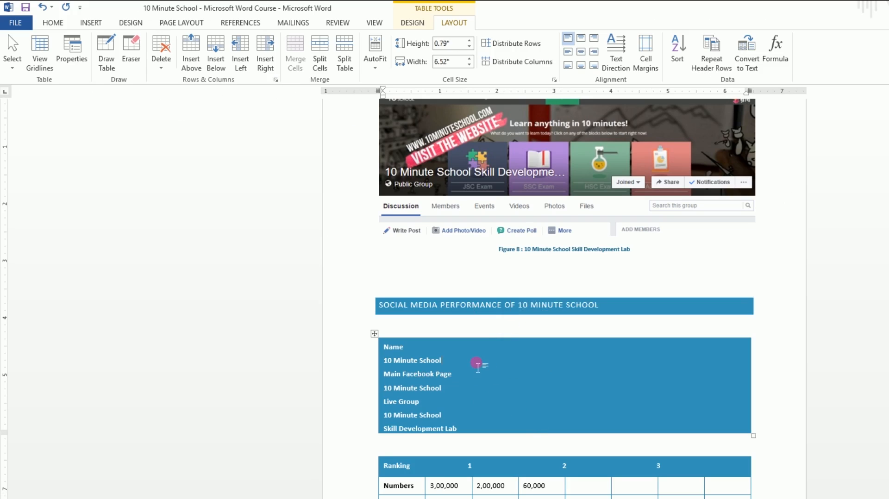
{"action": "left_click", "coordinate": [470, 64]}
{"action": "left_click", "coordinate": [469, 59]}
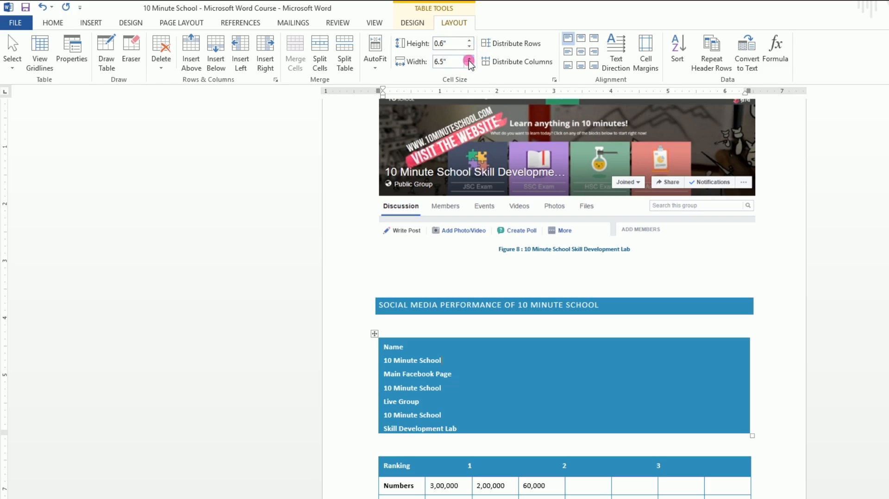
{"action": "left_click", "coordinate": [611, 314]}
{"action": "left_click", "coordinate": [414, 23]}
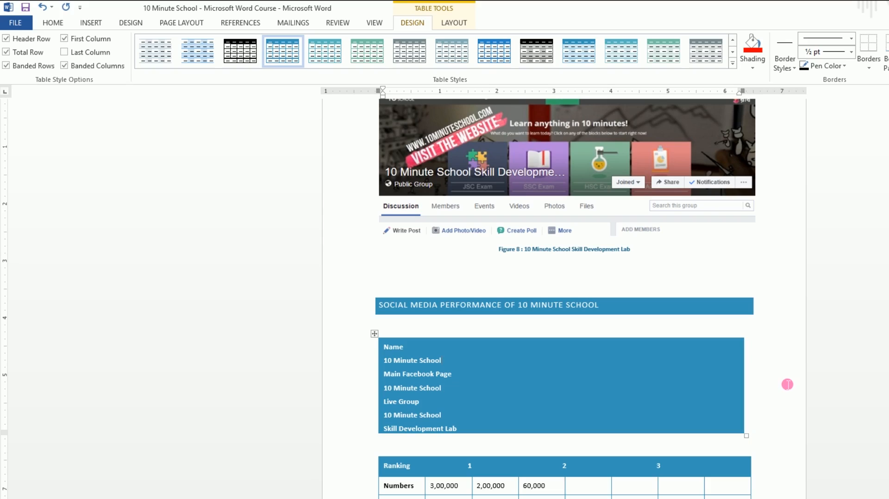
Step: Undo the width, alignment, text direction, split and merge changes until the table has its original four columns and three rows
{"action": "key", "text": "ctrl+z"}
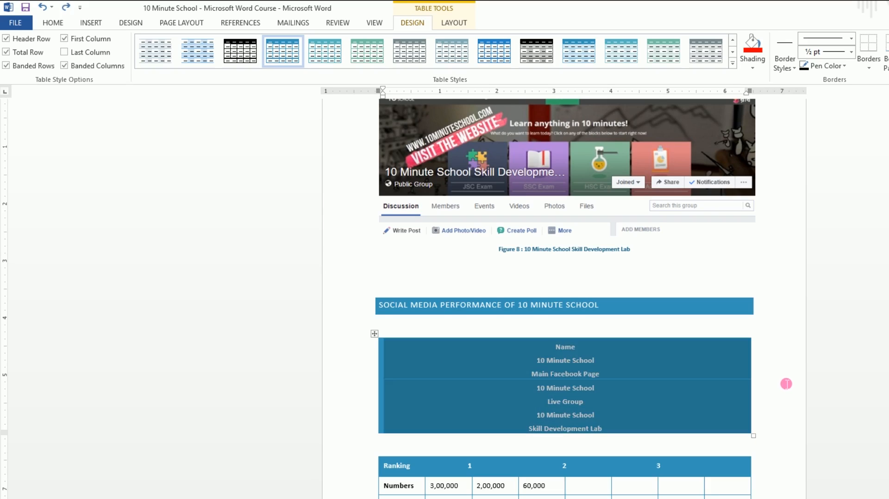
{"action": "key", "text": "ctrl+e"}
{"action": "key", "text": "ctrl+r"}
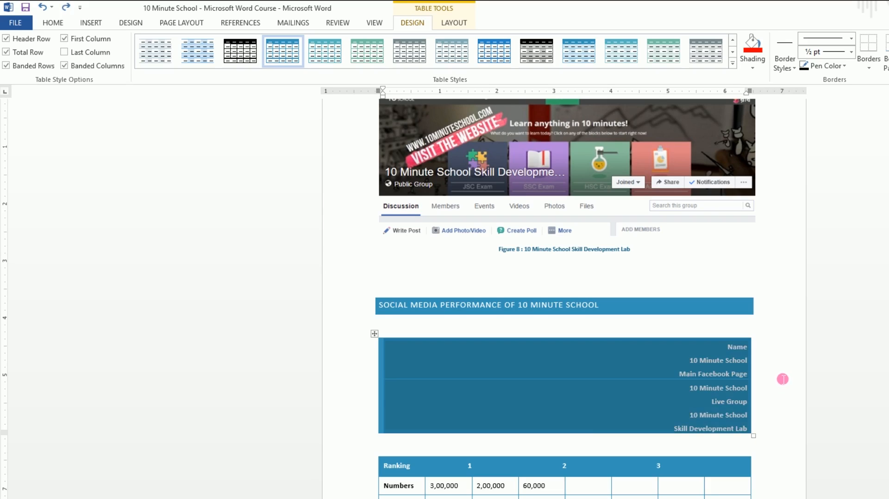
{"action": "key", "text": "ctrl+z"}
{"action": "key", "text": "ctrl+z"}
{"action": "key", "text": "ctrl+z"}
{"action": "key", "text": "ctrl+z"}
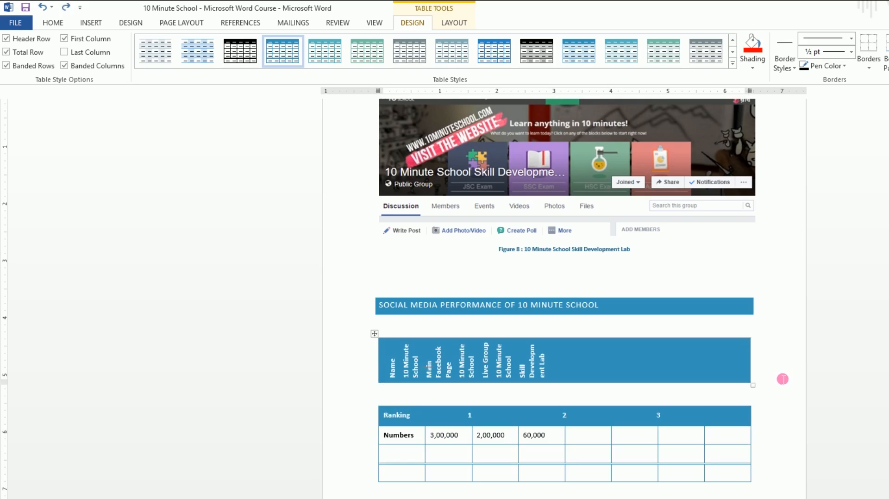
{"action": "key", "text": "ctrl+z"}
{"action": "key", "text": "ctrl+z"}
{"action": "key", "text": "ctrl+z"}
{"action": "key", "text": "ctrl+z"}
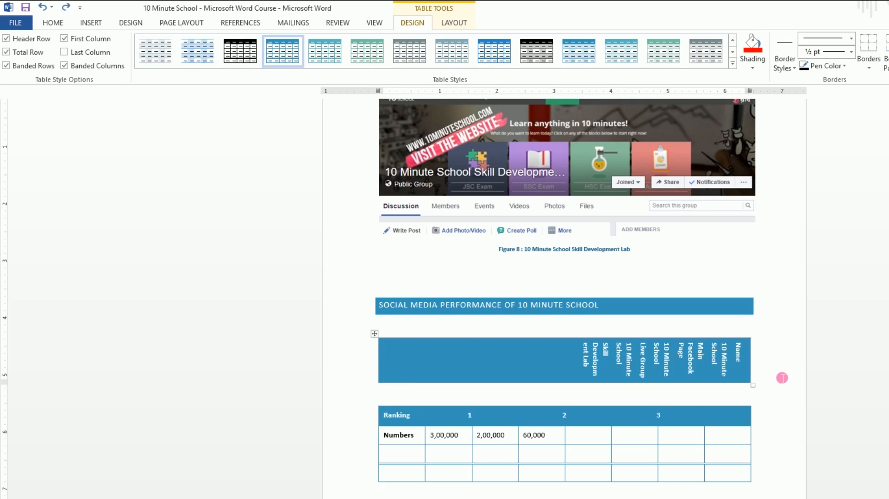
{"action": "key", "text": "ctrl+z"}
{"action": "key", "text": "ctrl+z"}
{"action": "key", "text": "ctrl+z"}
{"action": "key", "text": "ctrl+z"}
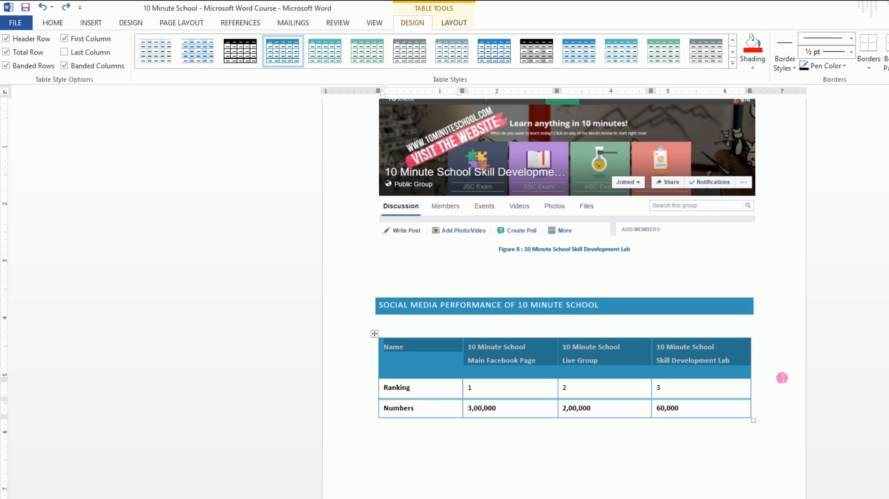
Step: Browse the built-in Quick Tables and insert the Calendar 2 design directly below the social media performance table
{"action": "left_click", "coordinate": [673, 494]}
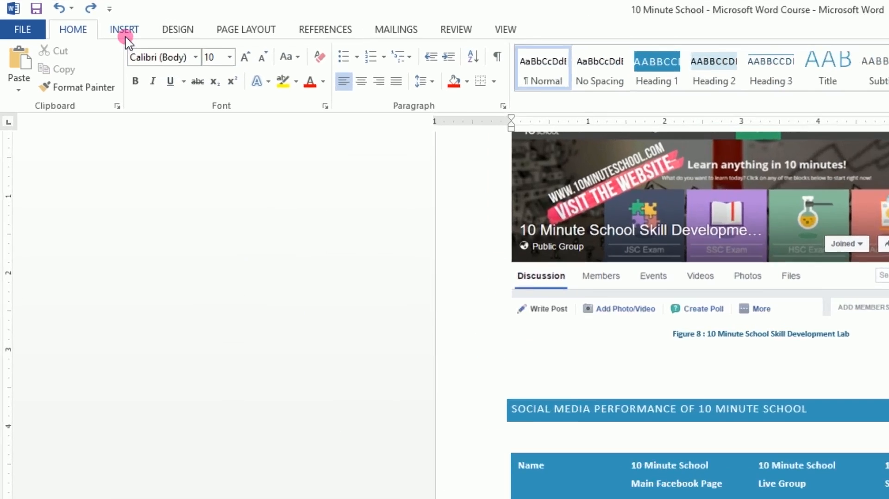
{"action": "left_click", "coordinate": [91, 24]}
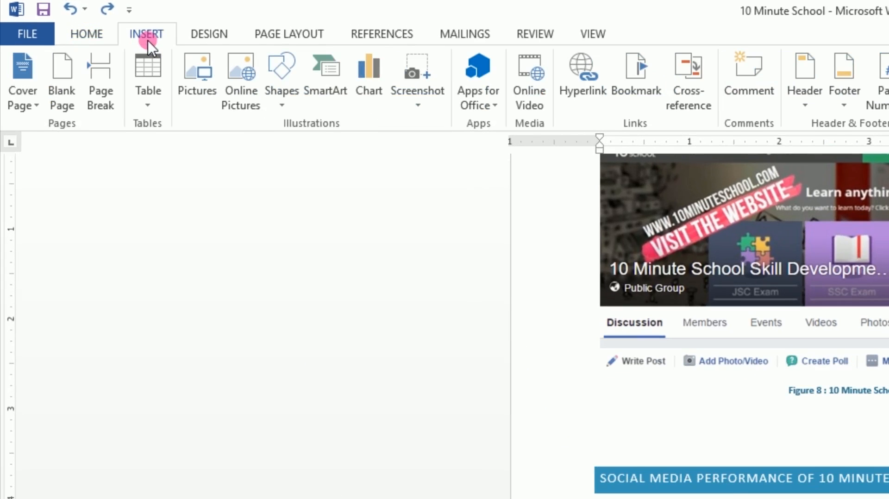
{"action": "left_click", "coordinate": [99, 62]}
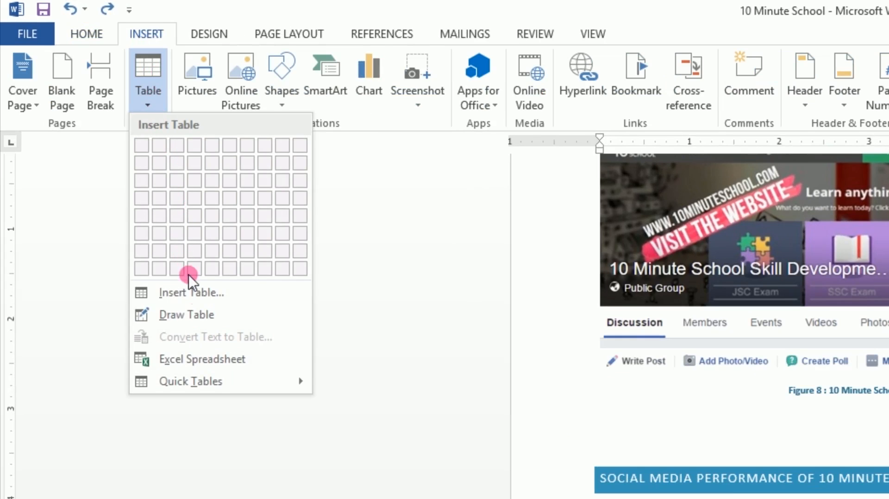
{"action": "mouse_move", "coordinate": [214, 390]}
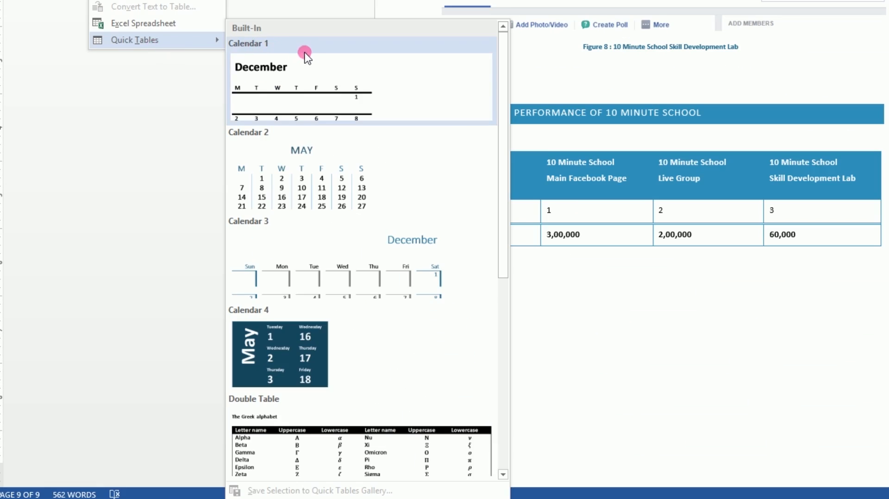
{"action": "scroll", "coordinate": [313, 207], "scroll_direction": "down", "scroll_amount": 3}
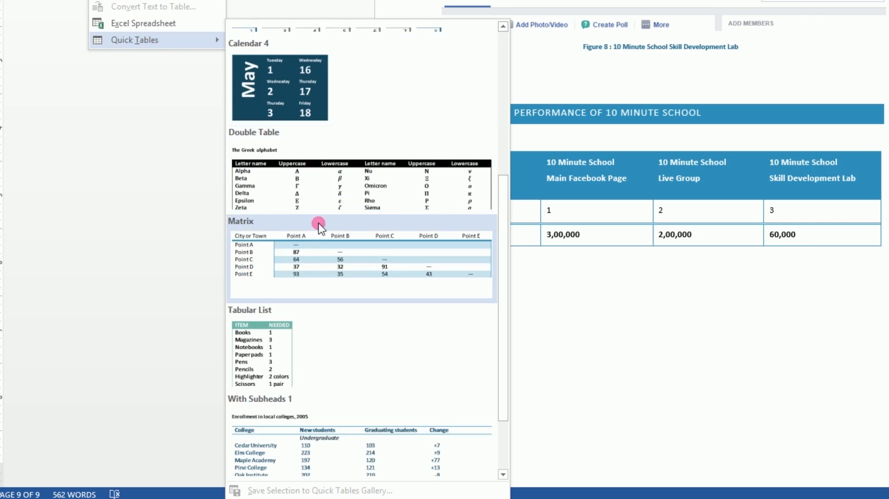
{"action": "scroll", "coordinate": [318, 180], "scroll_direction": "down", "scroll_amount": 1}
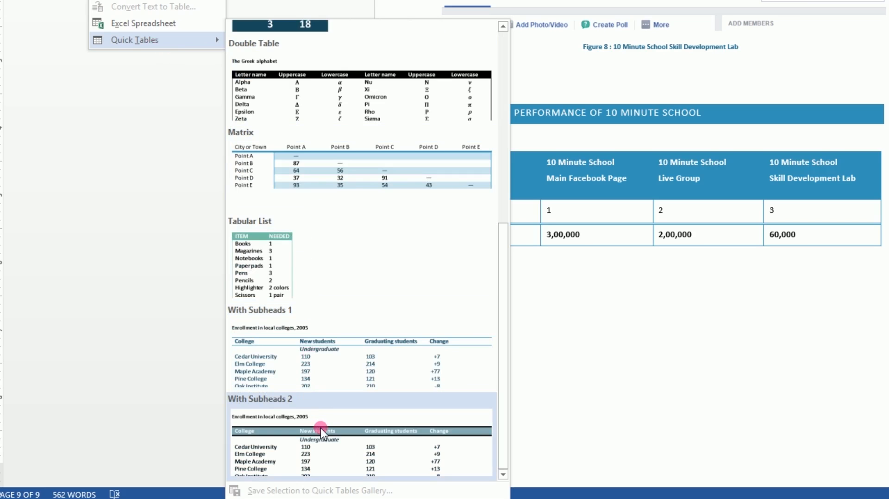
{"action": "scroll", "coordinate": [321, 427], "scroll_direction": "up", "scroll_amount": 4}
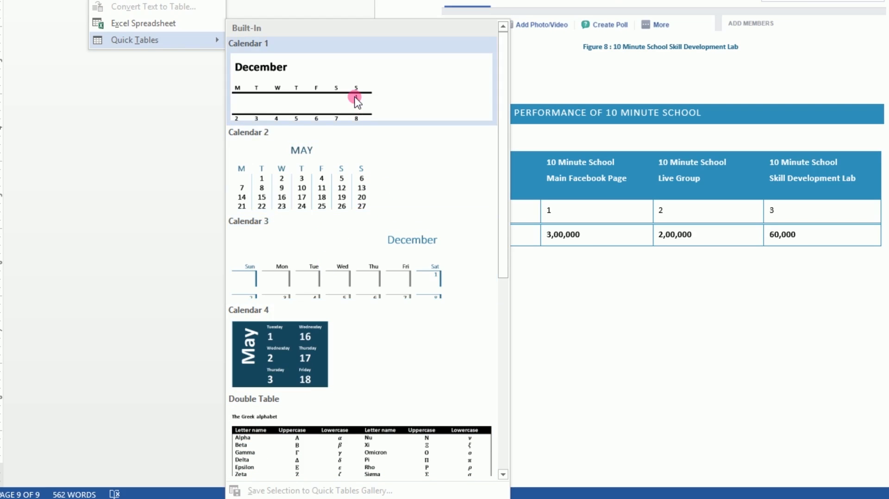
{"action": "scroll", "coordinate": [391, 232], "scroll_direction": "down", "scroll_amount": 4}
{"action": "scroll", "coordinate": [354, 408], "scroll_direction": "up", "scroll_amount": 4}
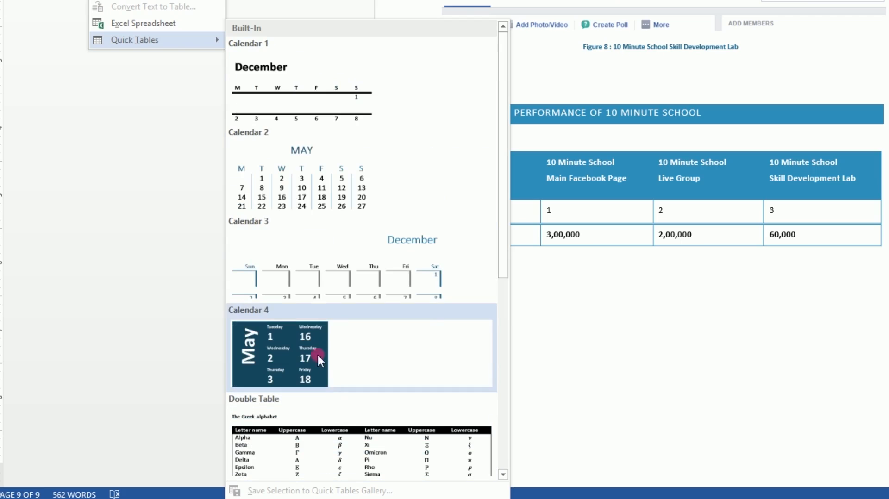
{"action": "left_click", "coordinate": [311, 183]}
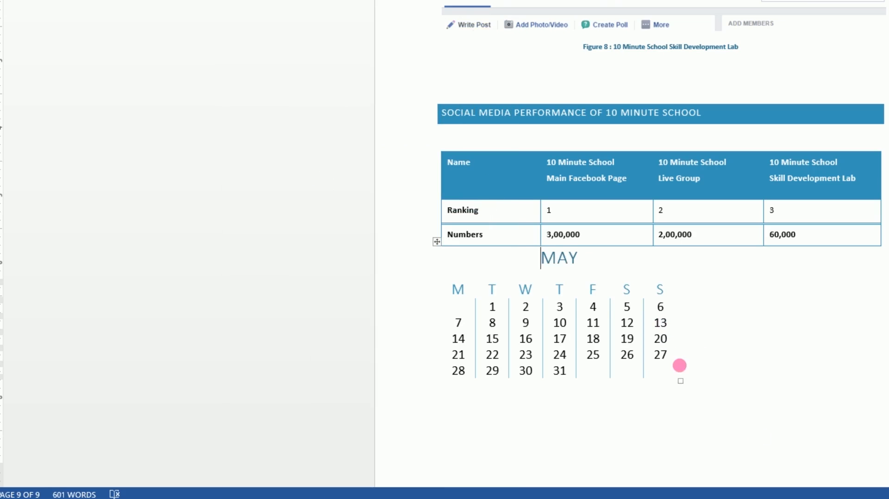
Step: Enlarge the calendar in both directions until it is about as wide as the social media performance table
{"action": "left_click_drag", "start_coordinate": [686, 389], "coordinate": [888, 465]}
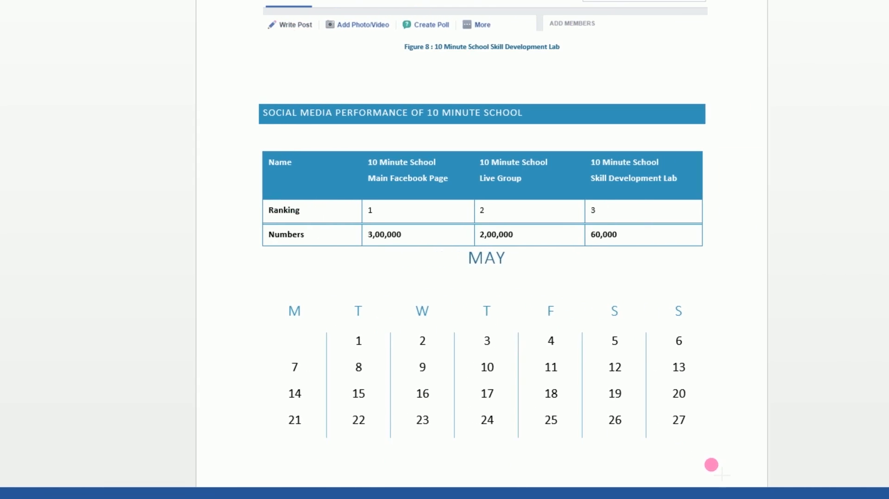
{"action": "left_click_drag", "start_coordinate": [712, 465], "coordinate": [714, 467]}
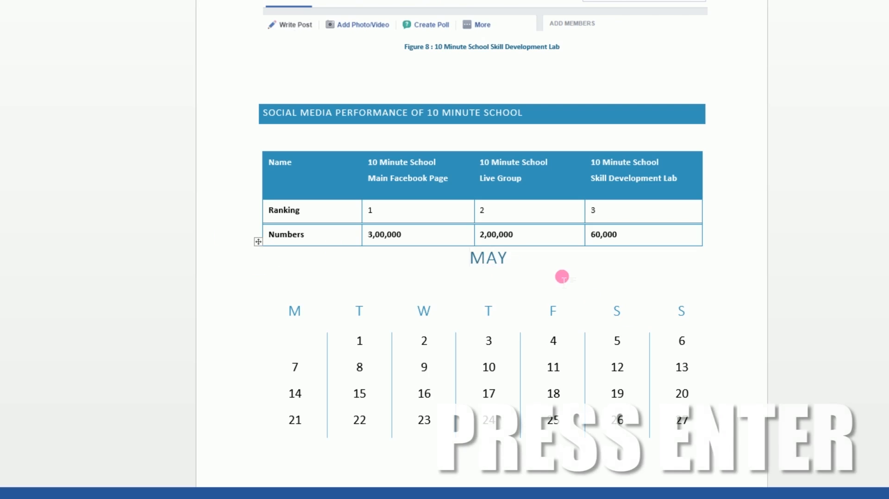
Step: Add a blank line above the calendar's month heading and replace the heading text with MARCH
{"action": "key", "text": "Return"}
{"action": "scroll", "coordinate": [532, 307], "scroll_direction": "down", "scroll_amount": 3}
{"action": "left_click_drag", "start_coordinate": [471, 216], "coordinate": [532, 226]}
{"action": "type", "text": "MARCH"}
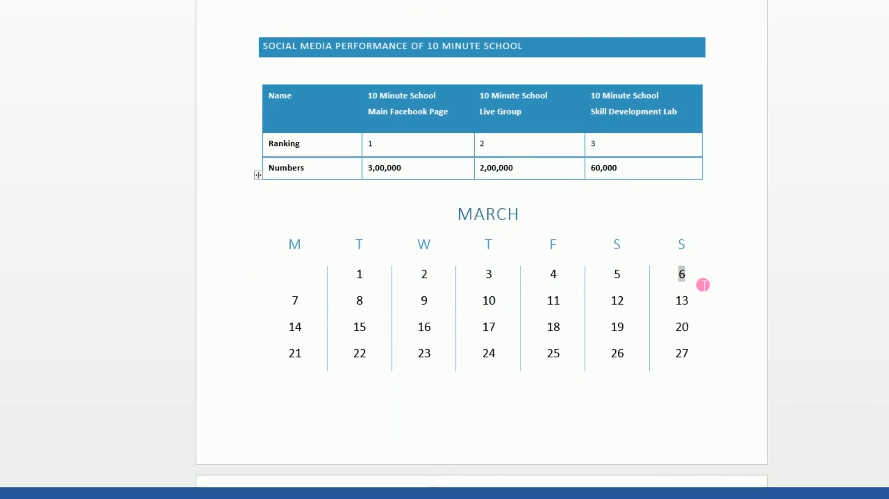
Step: Shade the calendar cell for day 6 with the standard light blue colour, trying red first
{"action": "left_click", "coordinate": [643, 43]}
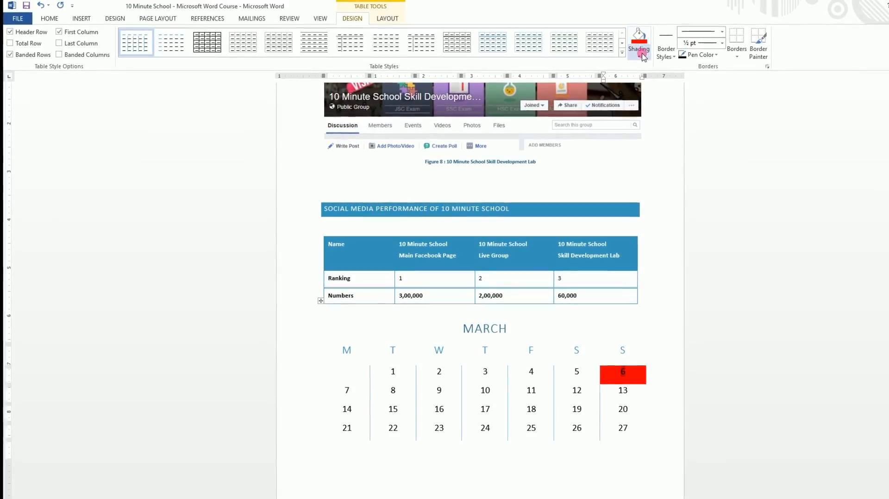
{"action": "left_click", "coordinate": [643, 56]}
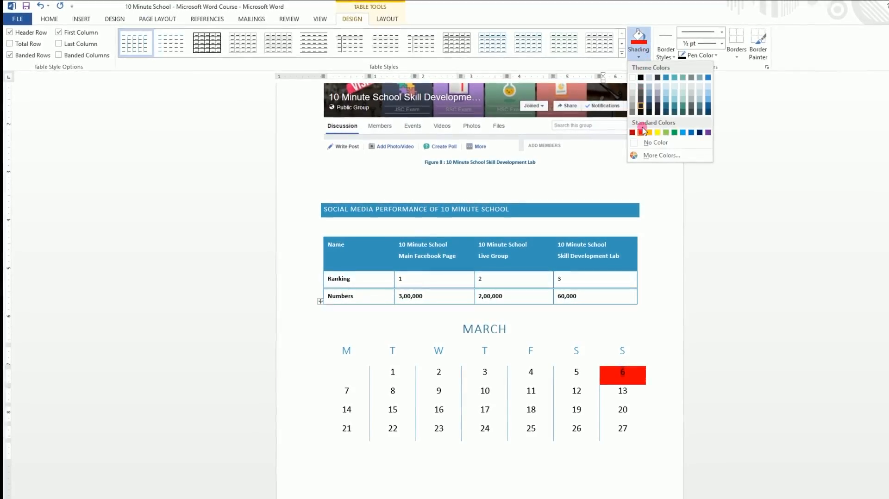
{"action": "left_click", "coordinate": [682, 134]}
{"action": "left_click", "coordinate": [616, 432]}
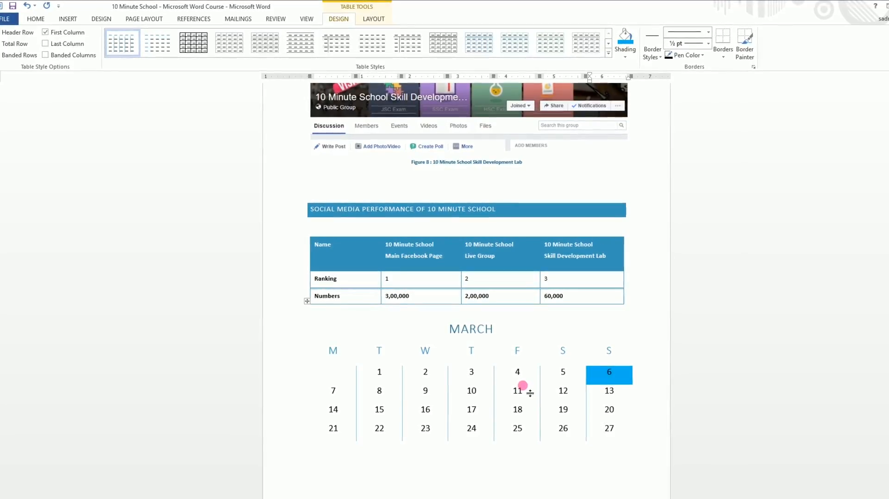
{"action": "left_click", "coordinate": [36, 19]}
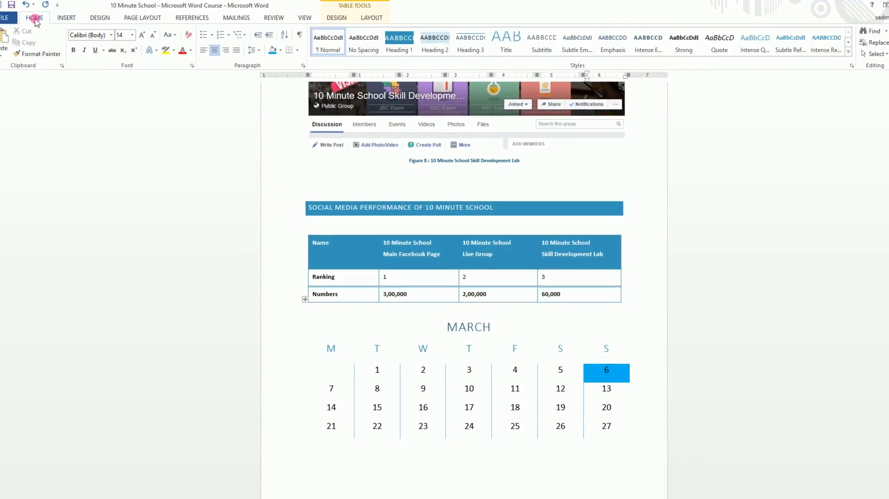